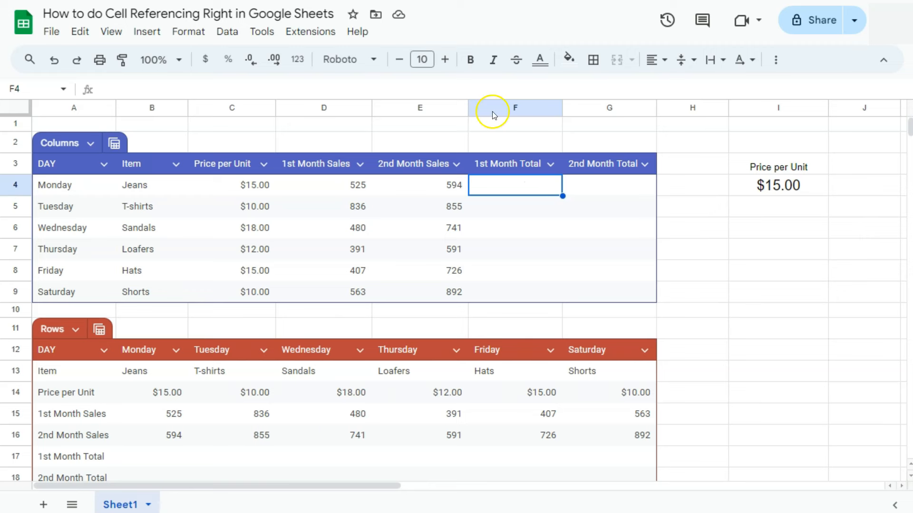
Enter the formula =C4*D4 in cell F4 to calculate Monday's 1st Month Total.
left_click(231, 183)
left_click(292, 185)
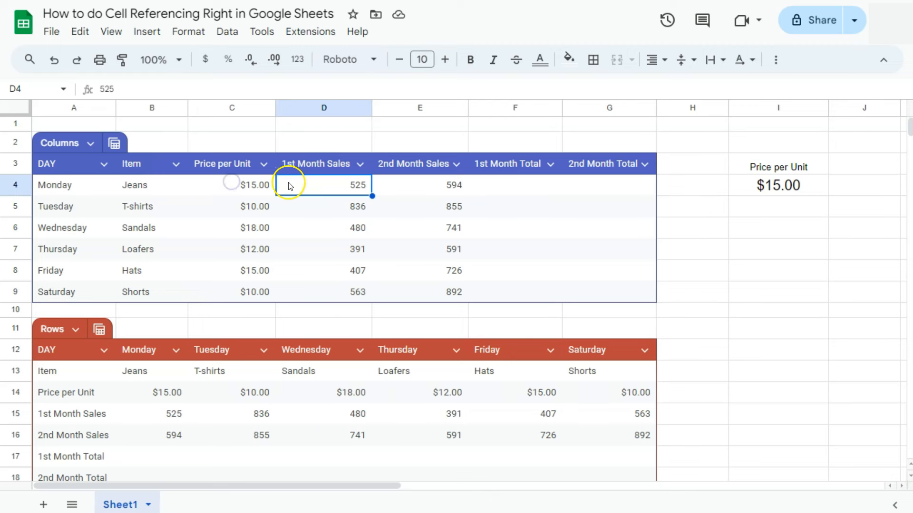
left_click(303, 182)
left_click(498, 186)
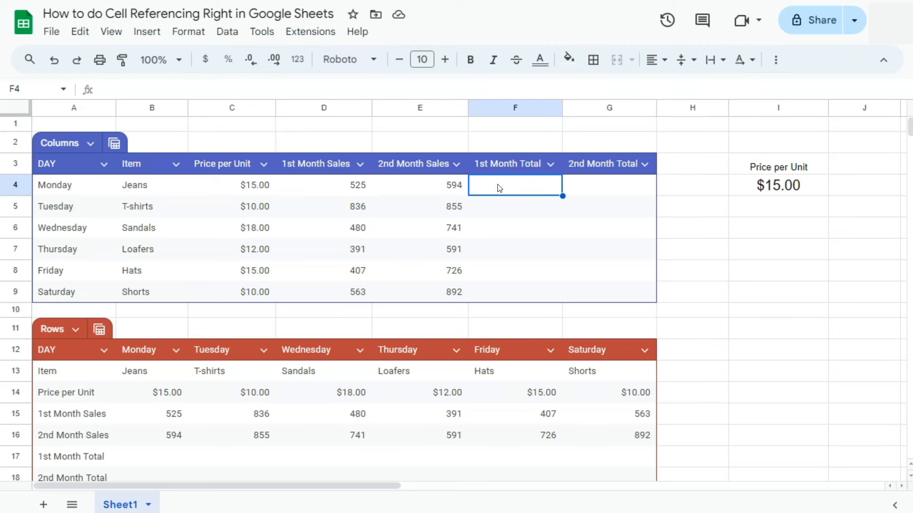
type("=")
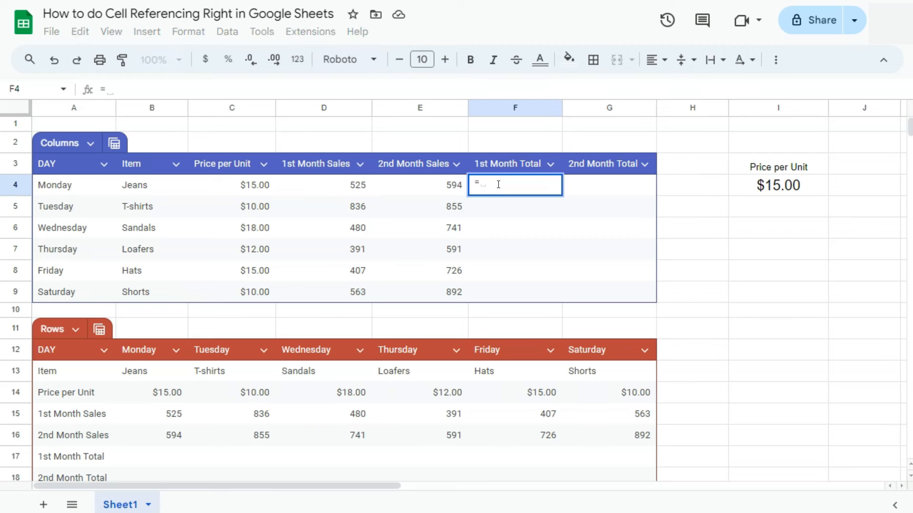
left_click(228, 192)
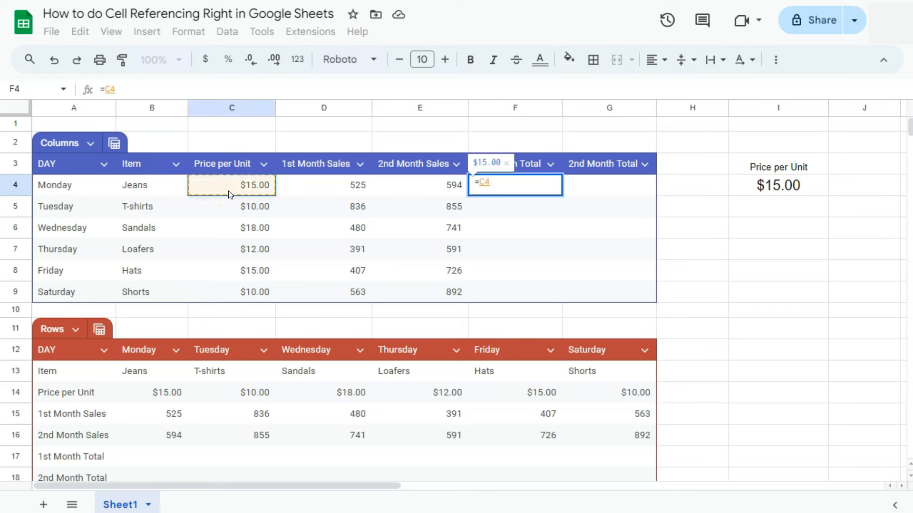
type("*")
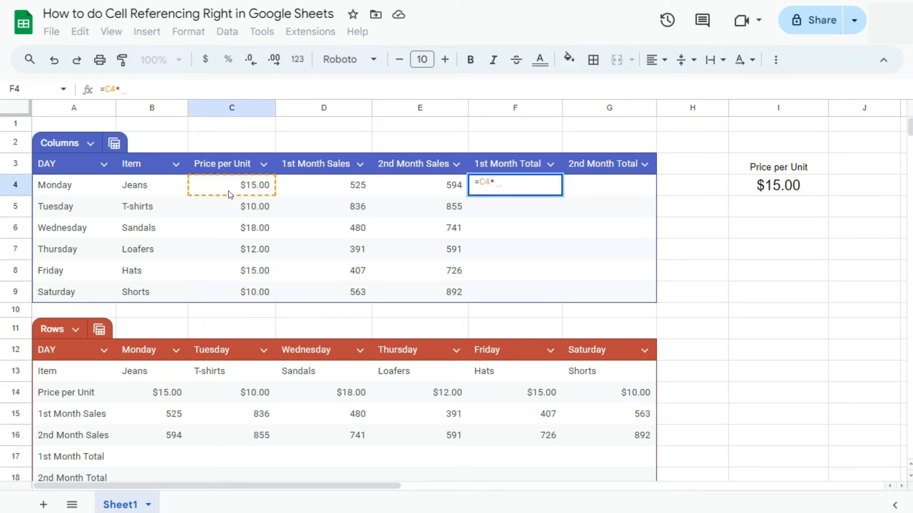
left_click(338, 185)
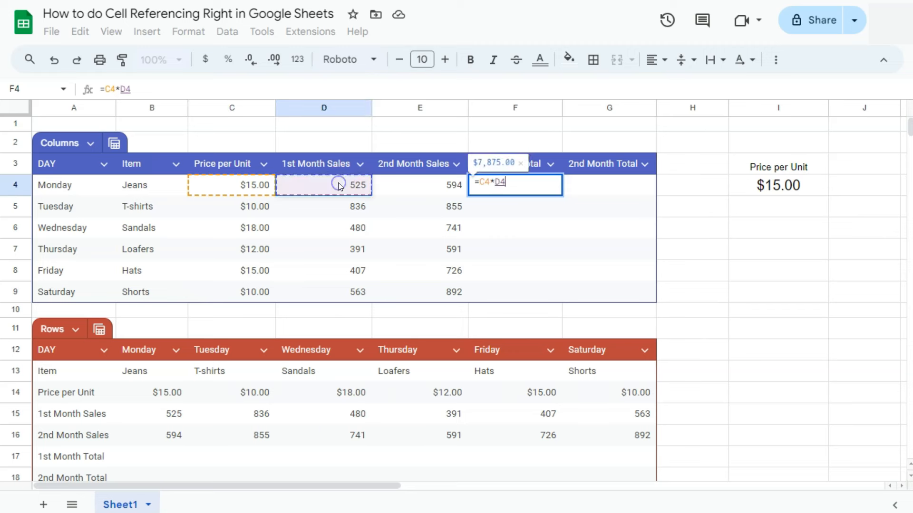
key("Return")
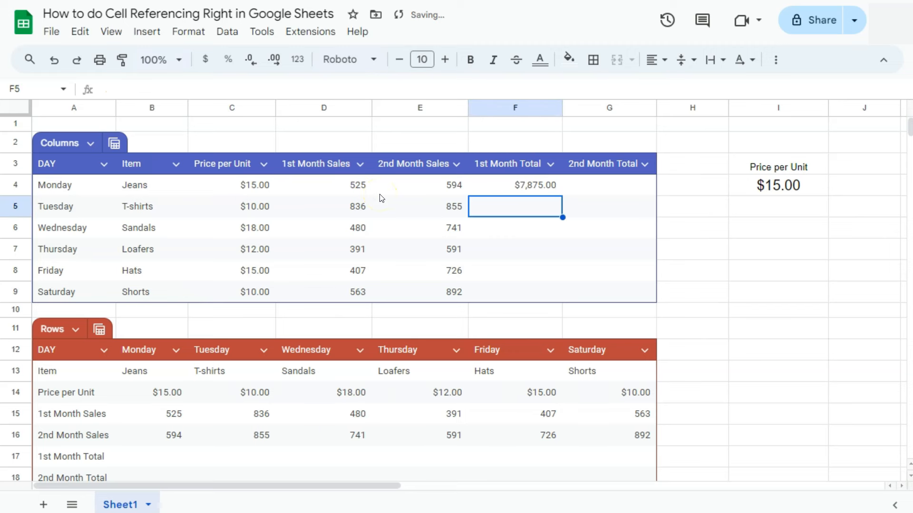
Fill the F4 formula down through F9 and examine the cell references in the copied formulas in F5 to F7.
double_click(509, 185)
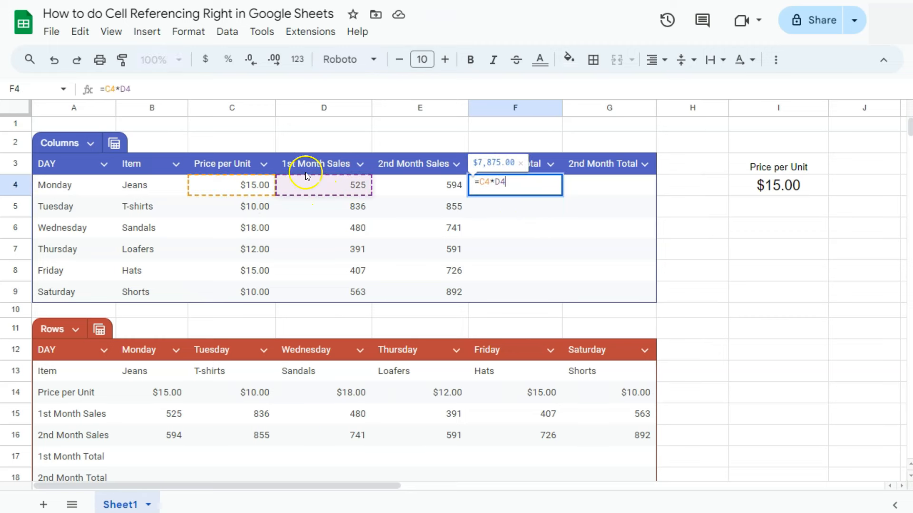
key("Return")
left_click(520, 185)
left_click_drag(562, 195, 613, 299)
left_click(499, 206)
double_click(499, 206)
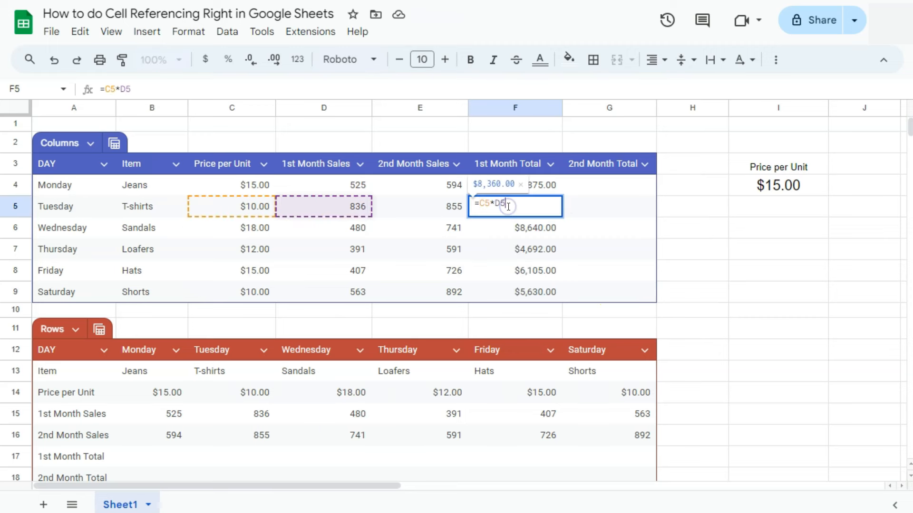
left_click(509, 233)
double_click(491, 232)
left_click(498, 251)
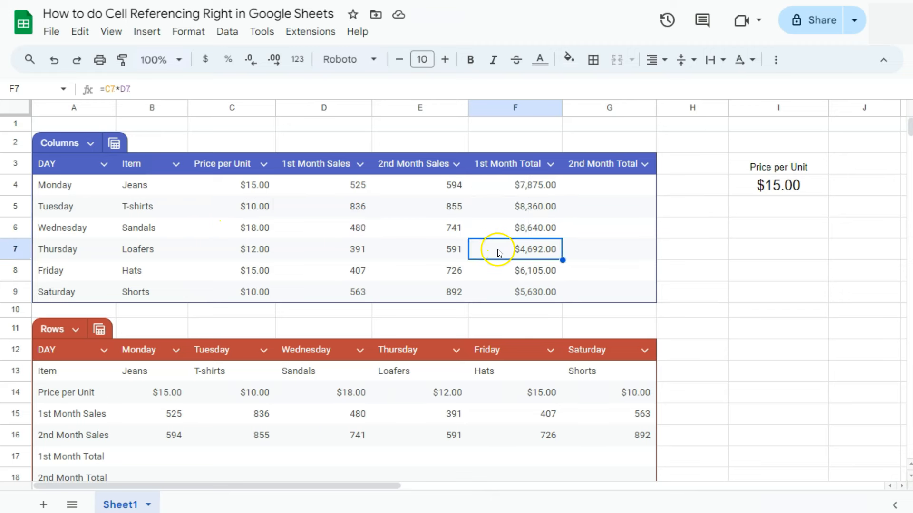
double_click(498, 249)
Copy the F4 formula across to G4 and examine which cells the copied formula references.
left_click(541, 191)
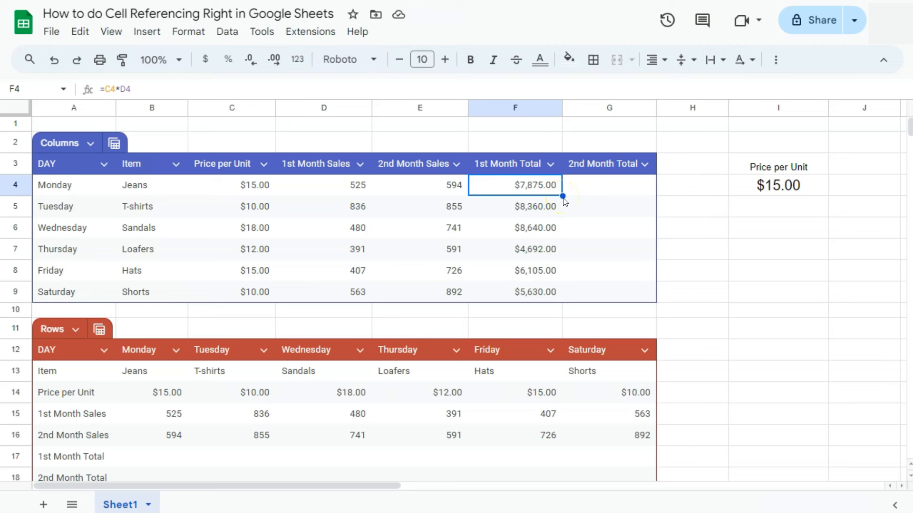
left_click_drag(562, 195, 657, 196)
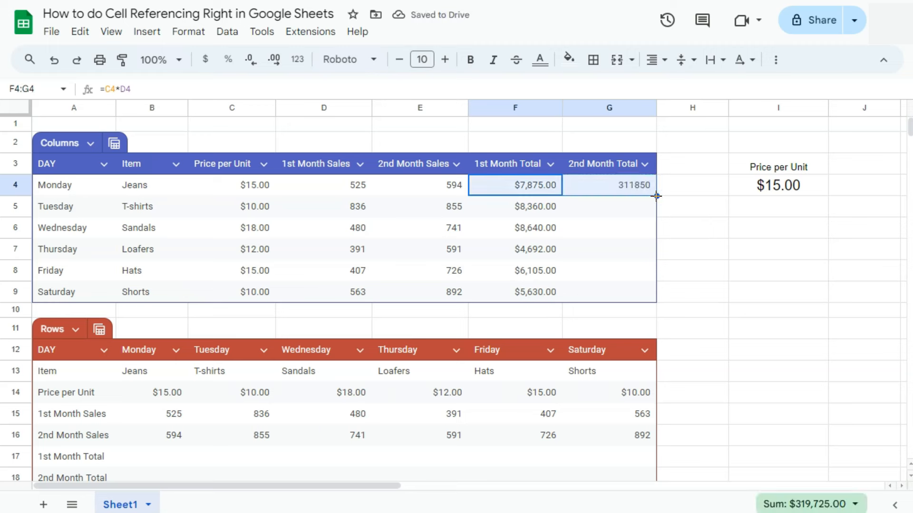
left_click(619, 205)
double_click(613, 187)
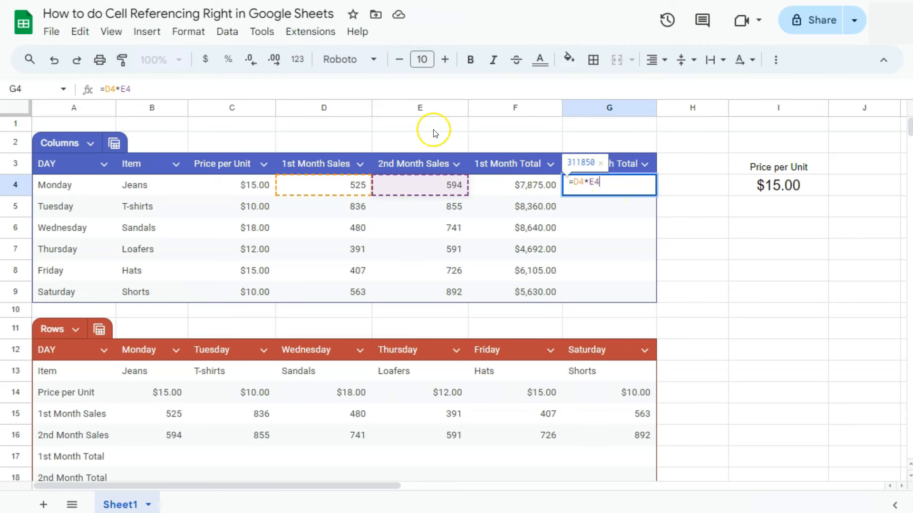
left_click(239, 190)
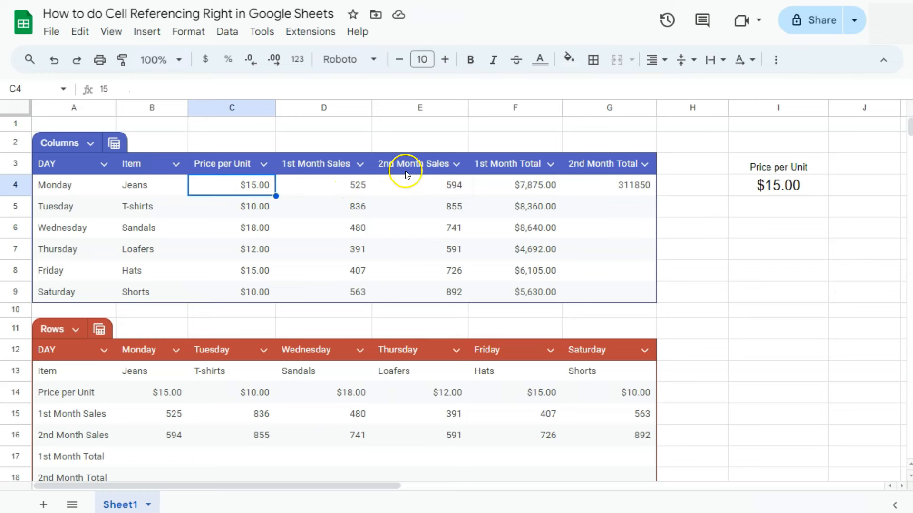
left_click(449, 184)
double_click(592, 185)
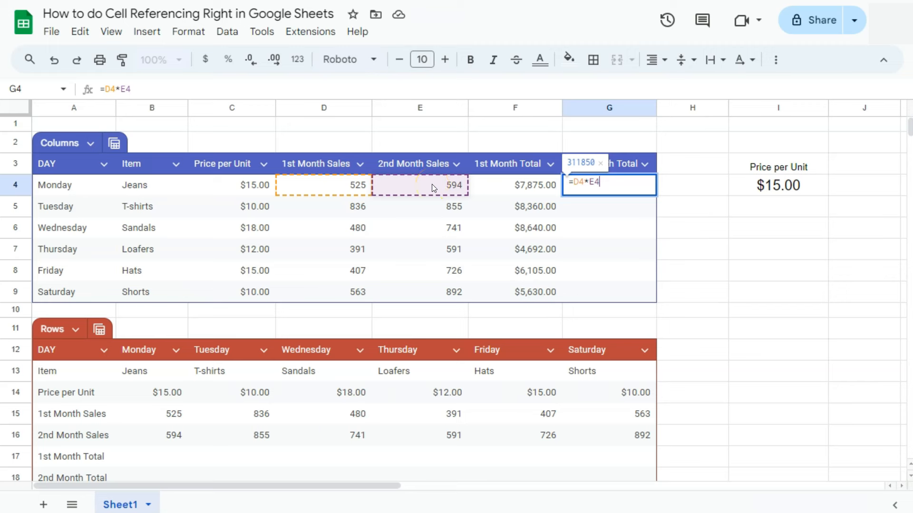
left_click(586, 218)
Clear the copied formulas from G4 and from F5:F9, keeping the one in F4.
left_click(604, 191)
key("Delete")
left_click_drag(541, 206, 542, 287)
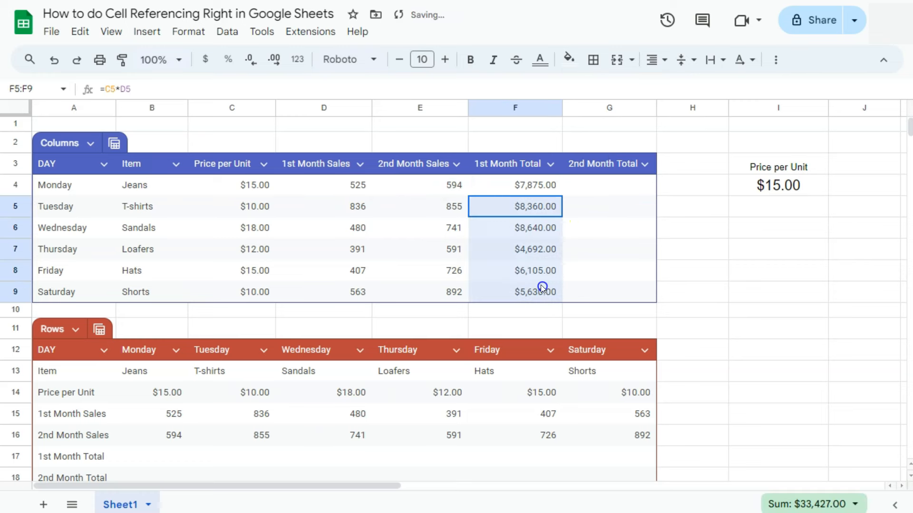
key("Delete")
Lock the column of the C4 reference in the F4 formula so that it reads =$C4*D4.
double_click(542, 192)
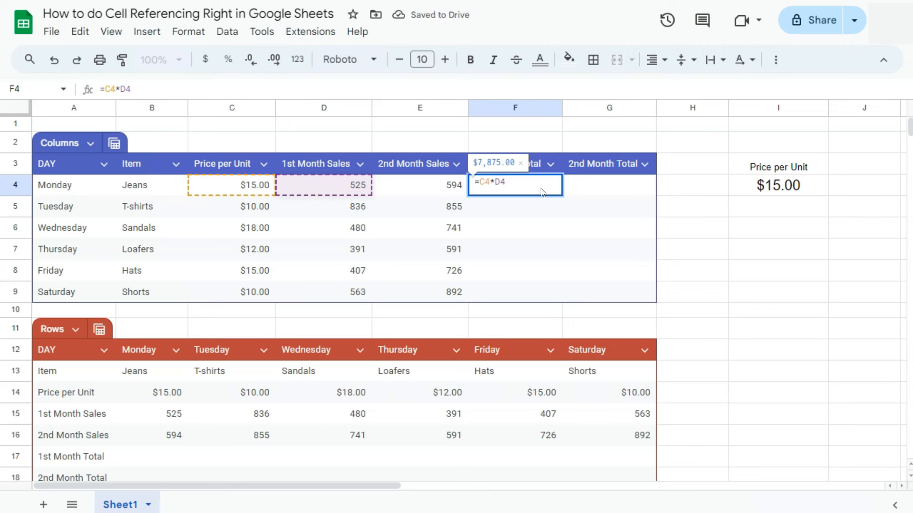
left_click(530, 243)
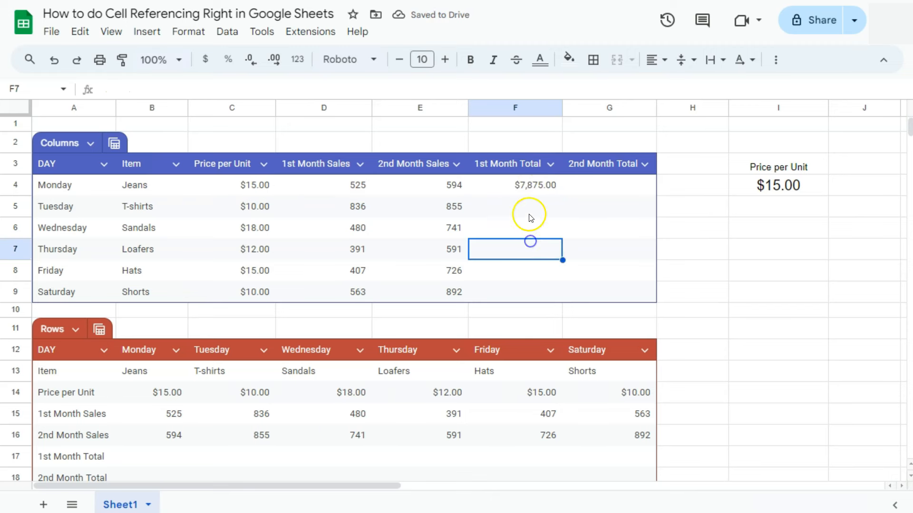
double_click(526, 187)
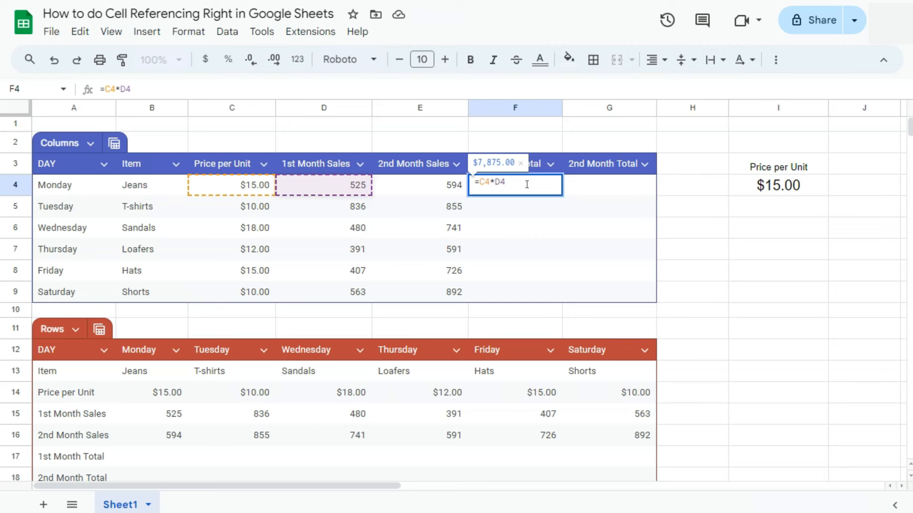
left_click(480, 182)
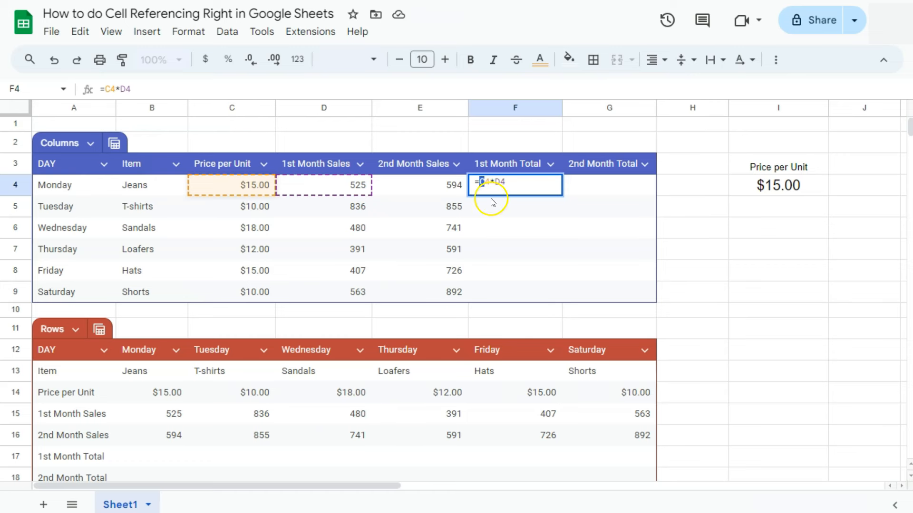
left_click(485, 182)
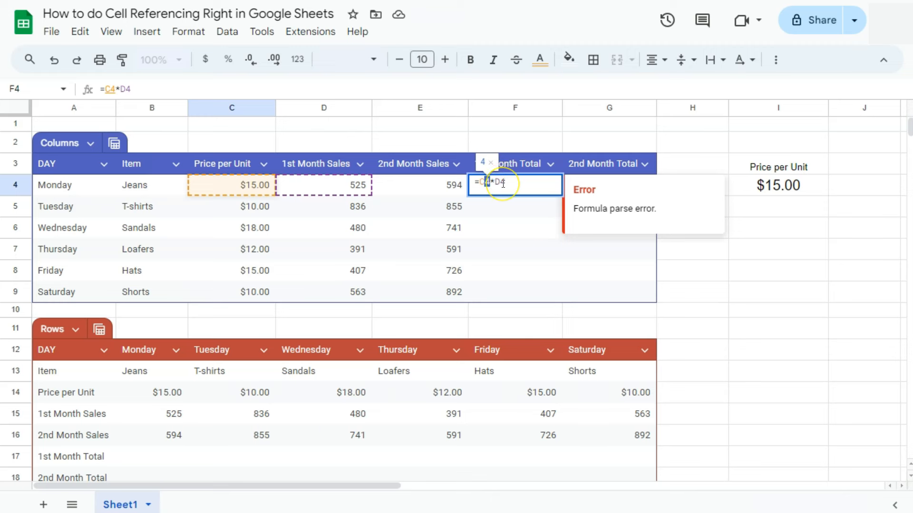
left_click(479, 182)
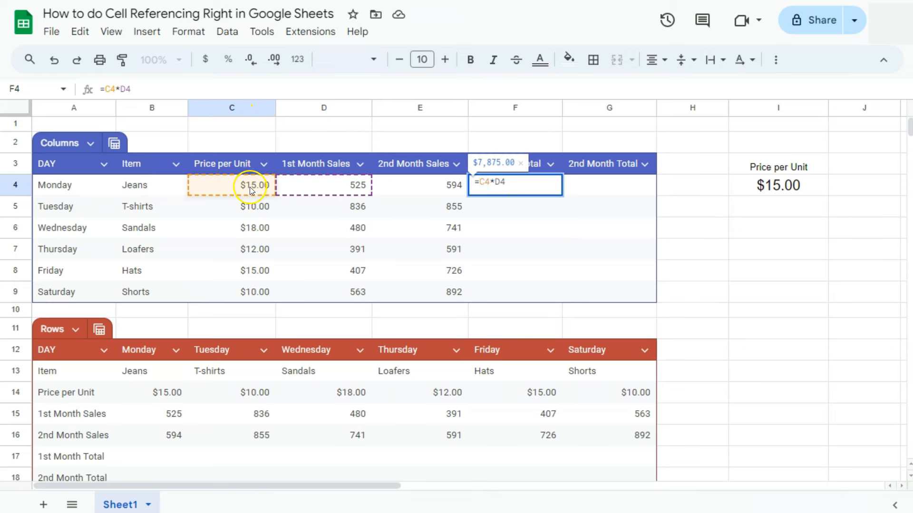
left_click(495, 189)
type("$")
left_click(531, 191)
key("Return")
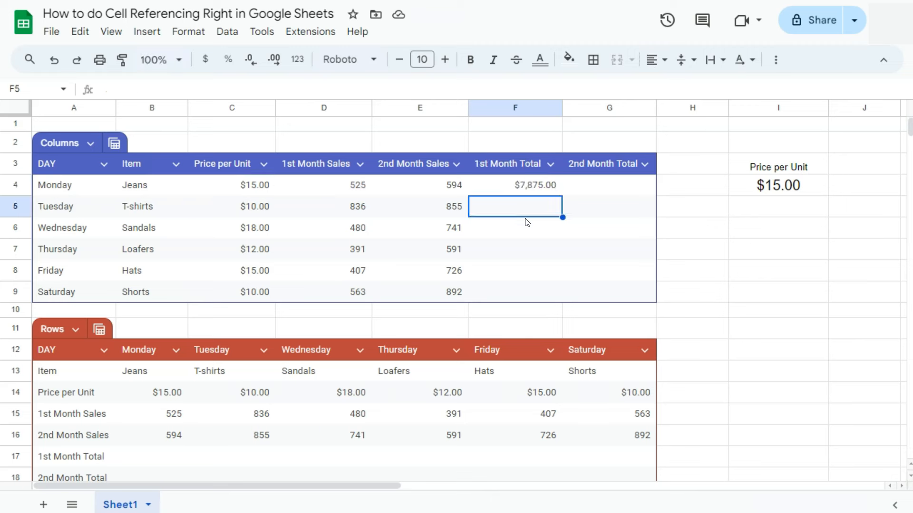
Copy the =$C4*D4 formula from F4 across to G4 and check the references in the copy.
left_click(531, 186)
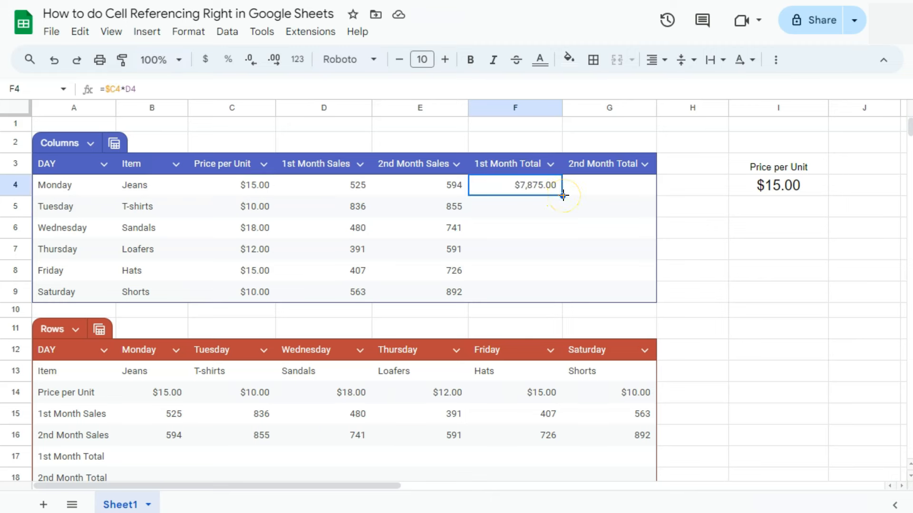
left_click_drag(563, 195, 603, 192)
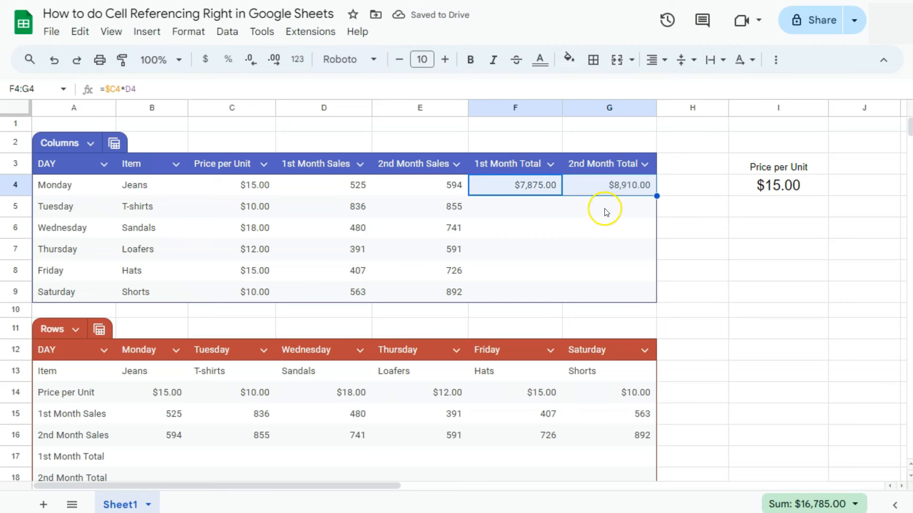
left_click(620, 184)
double_click(619, 184)
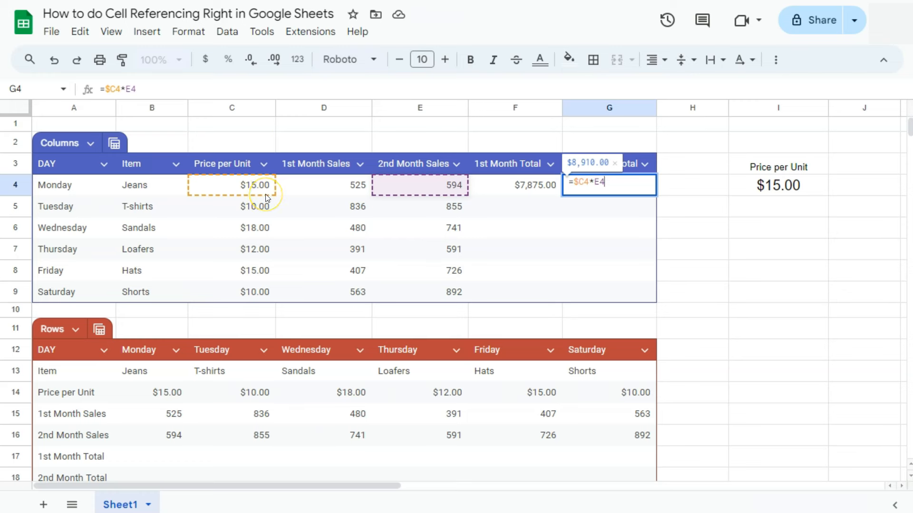
left_click(578, 182)
left_click(692, 221)
Fill the G4 formula down through G9 and check the references in G5.
left_click(647, 188)
left_click_drag(655, 192, 660, 297)
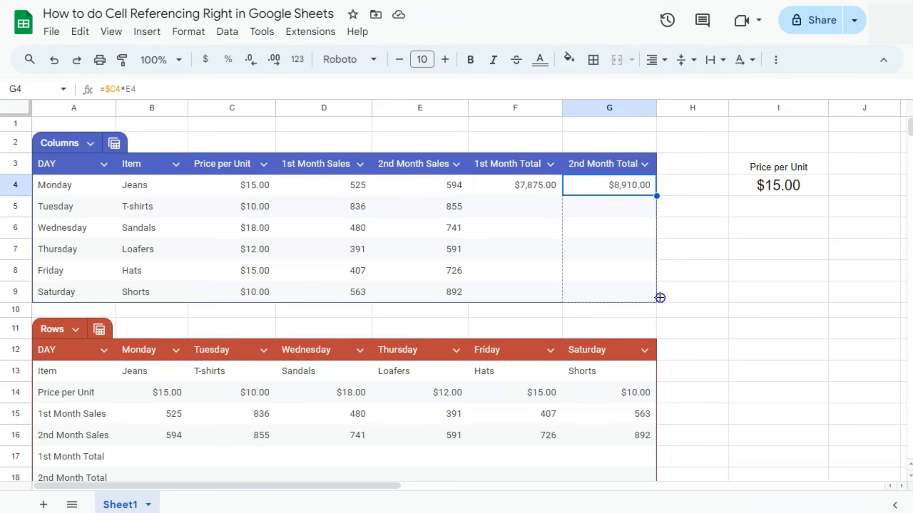
left_click(713, 271)
double_click(614, 207)
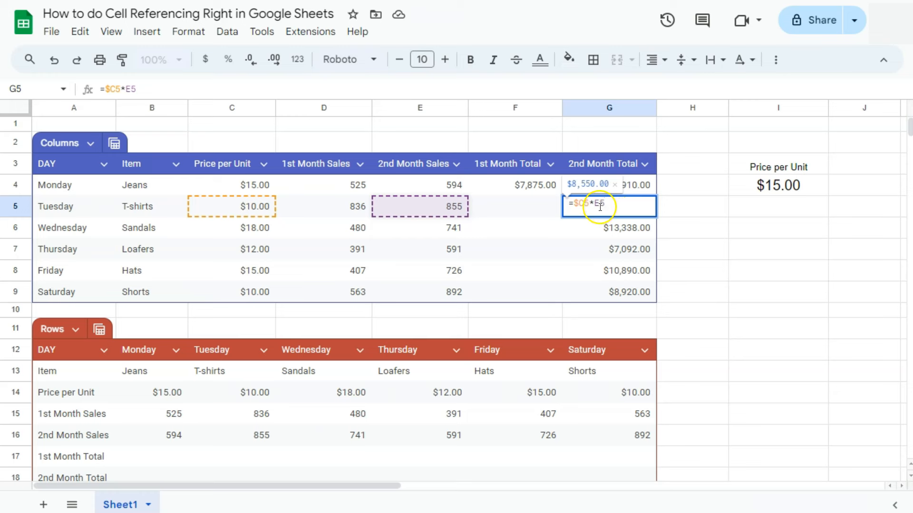
left_click(673, 299)
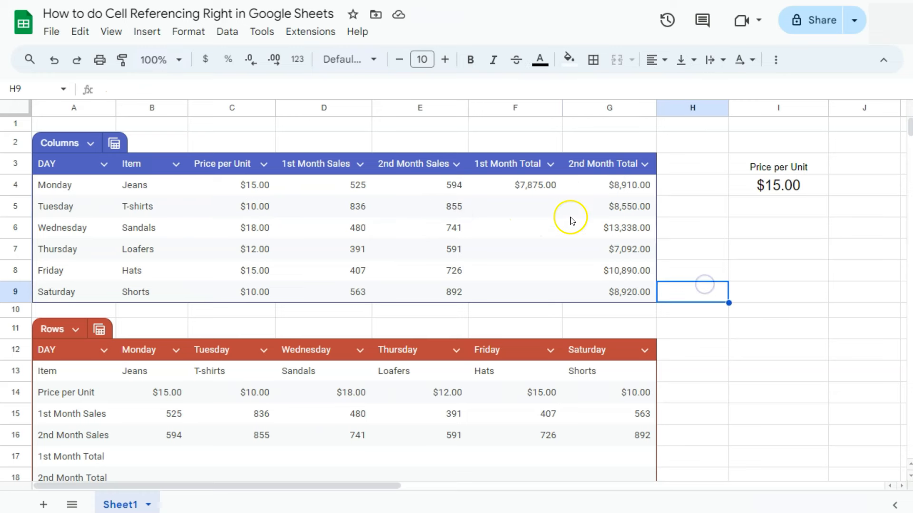
scroll(291, 261, "down", 2)
scroll(304, 257, "up", 2)
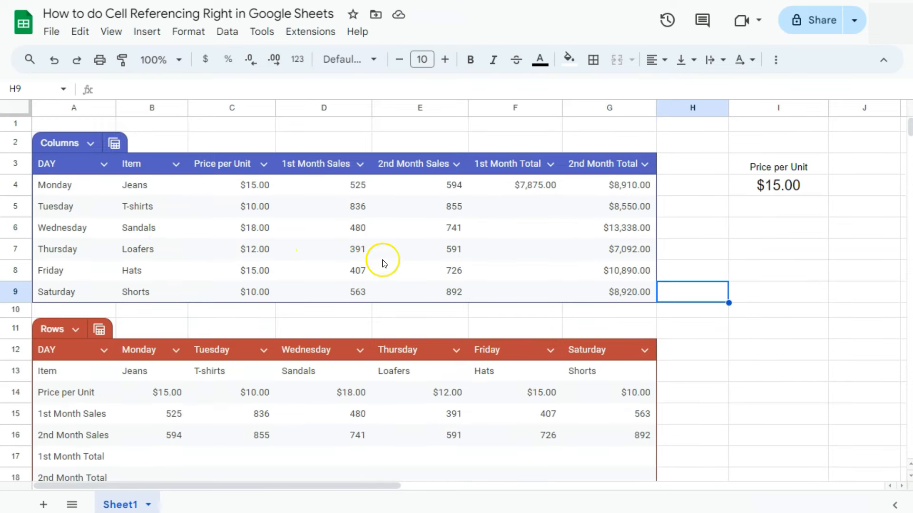
scroll(383, 255, "down", 2)
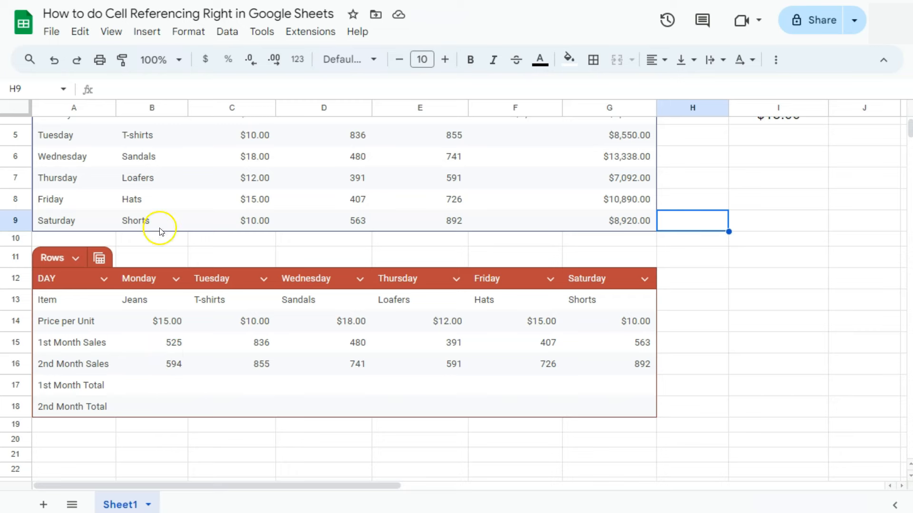
scroll(195, 223, "up", 2)
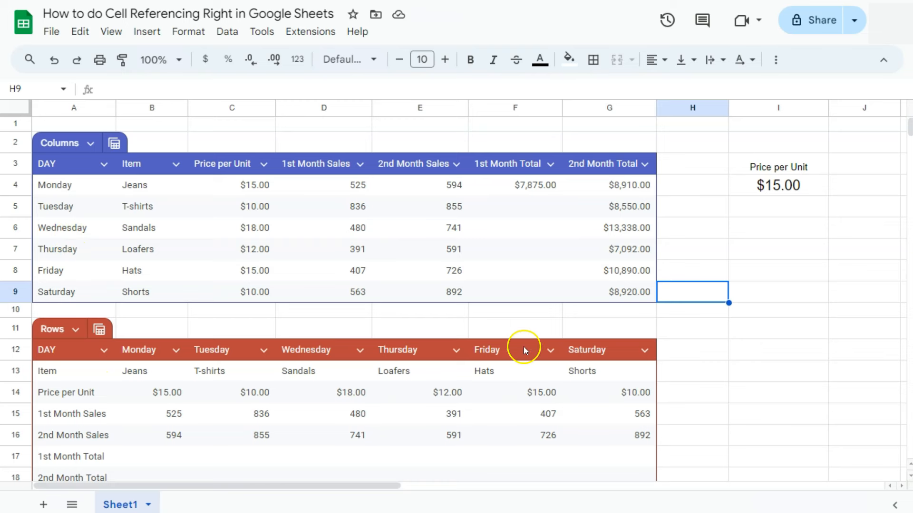
Calculate Monday's 1st Month Total in B17 of the Rows table with the formula =B14*B15.
scroll(214, 351, "down", 3)
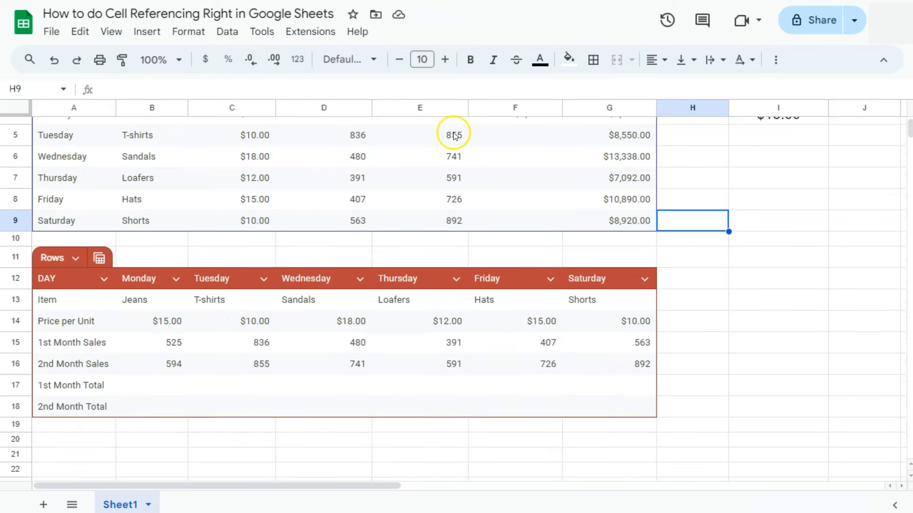
left_click(178, 384)
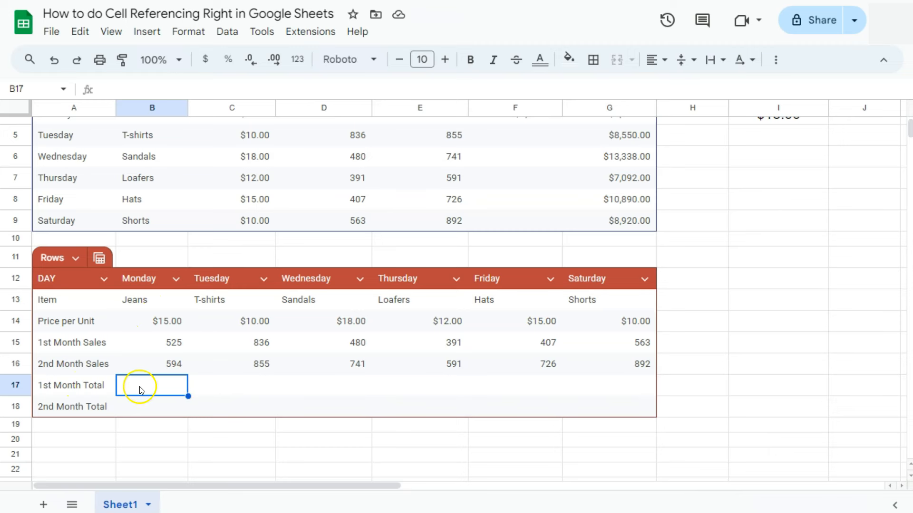
left_click(167, 321)
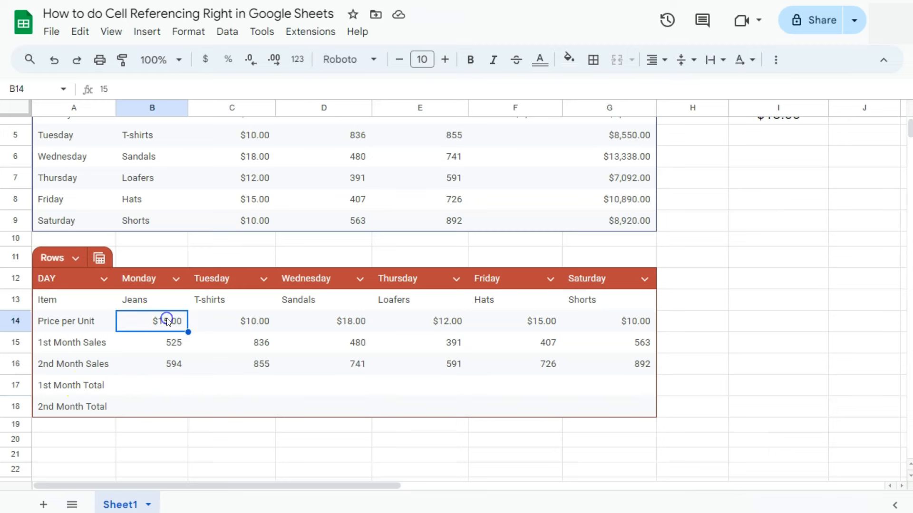
left_click(166, 340)
left_click(161, 388)
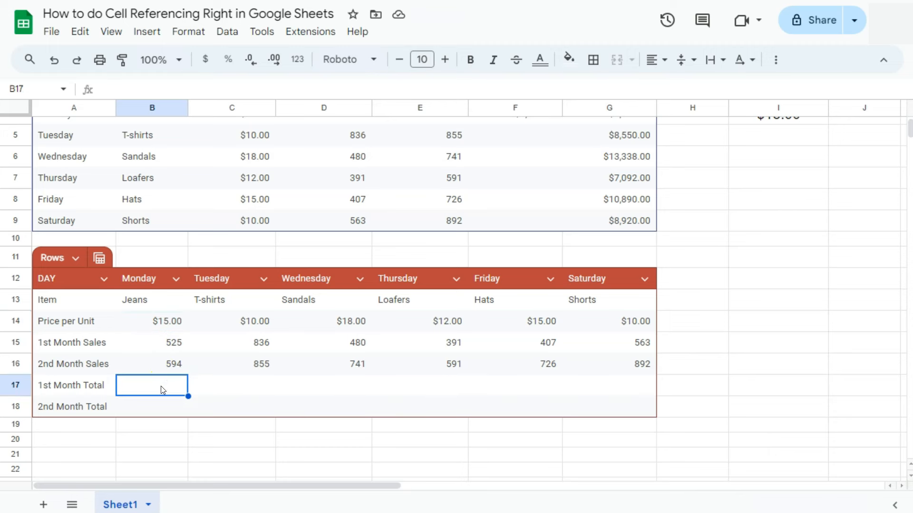
type("=")
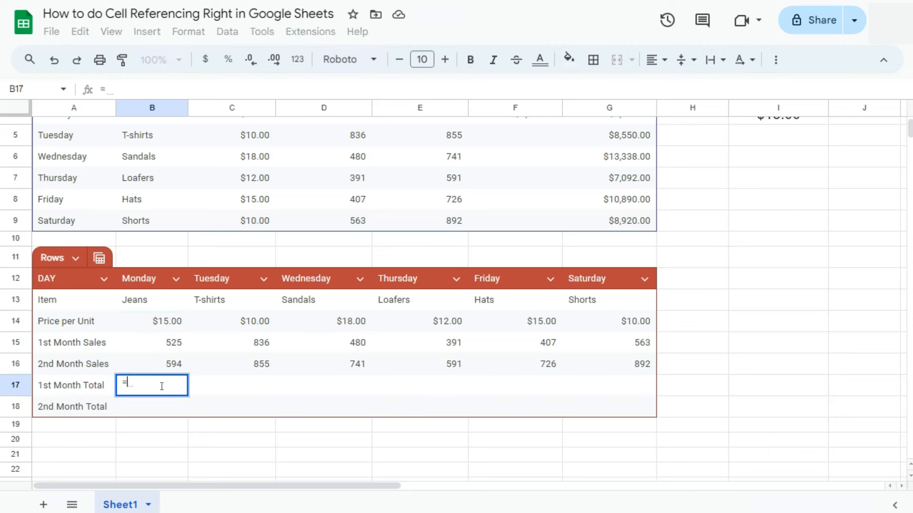
left_click(154, 325)
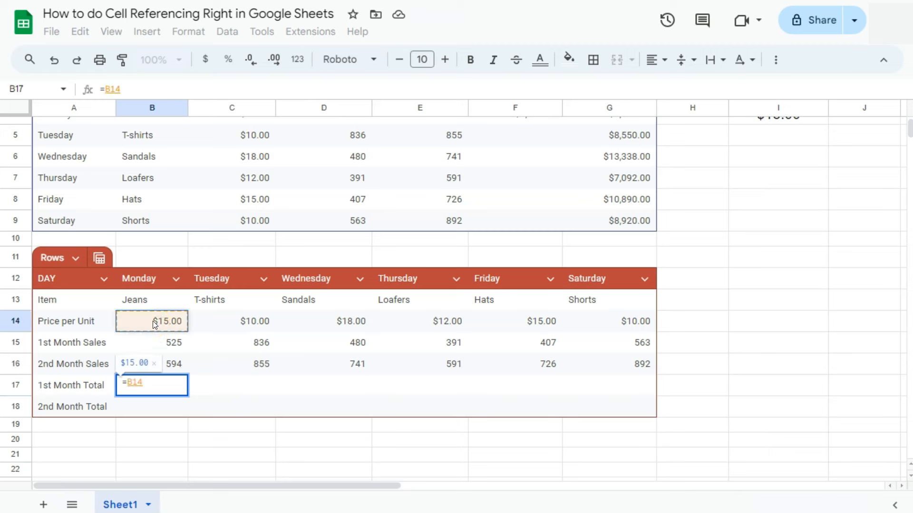
type("*")
left_click(158, 341)
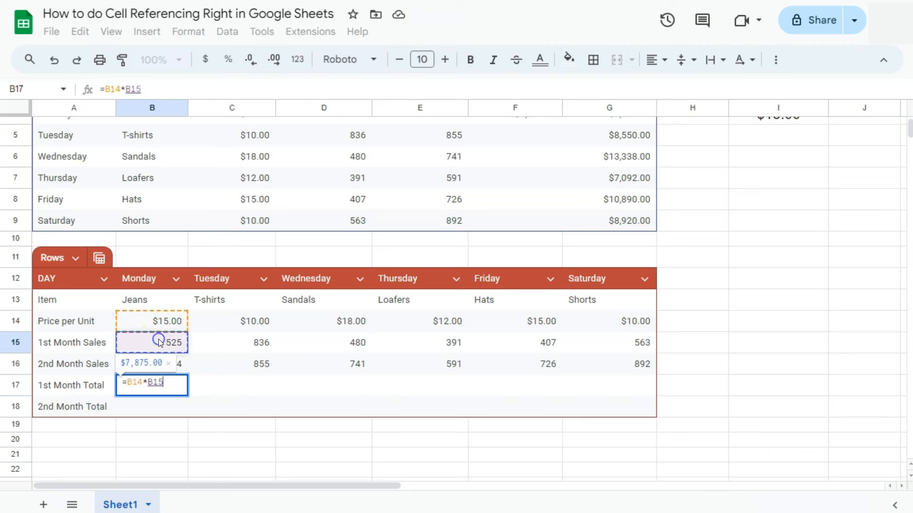
key("Return")
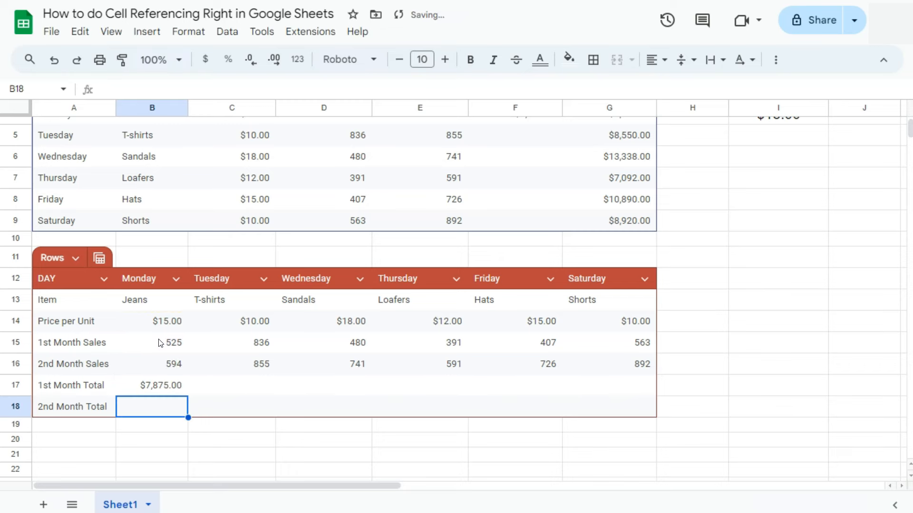
Try filling the B17 formula down into B18, check the copied references, and clear B18 again.
scroll(173, 382, "up", 2)
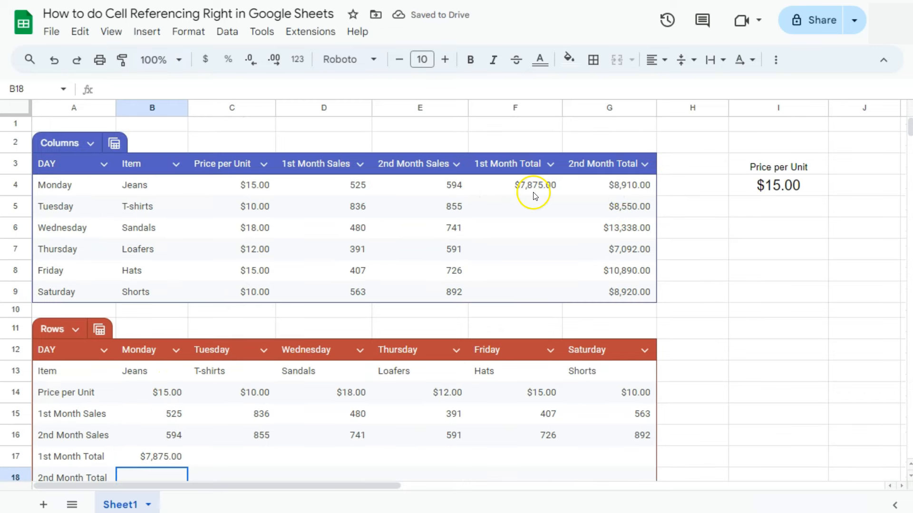
scroll(214, 381, "down", 2)
left_click(157, 384)
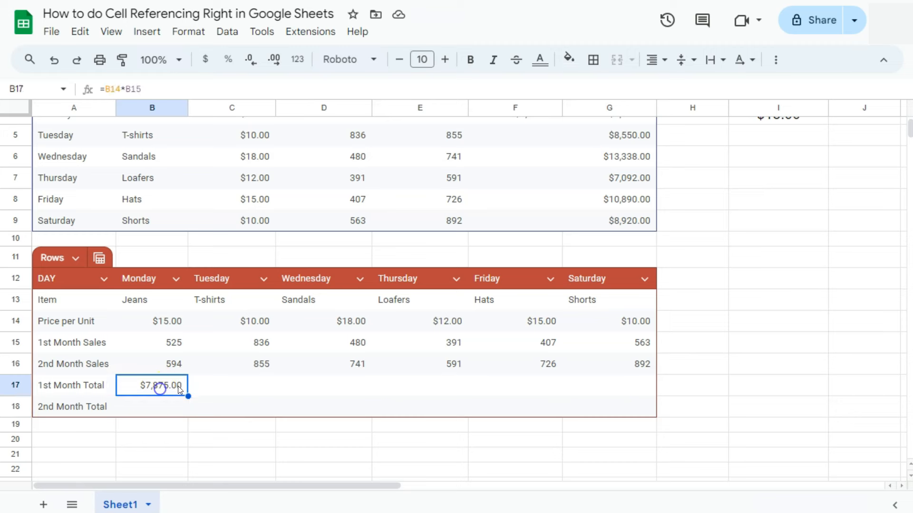
left_click_drag(187, 396, 188, 417)
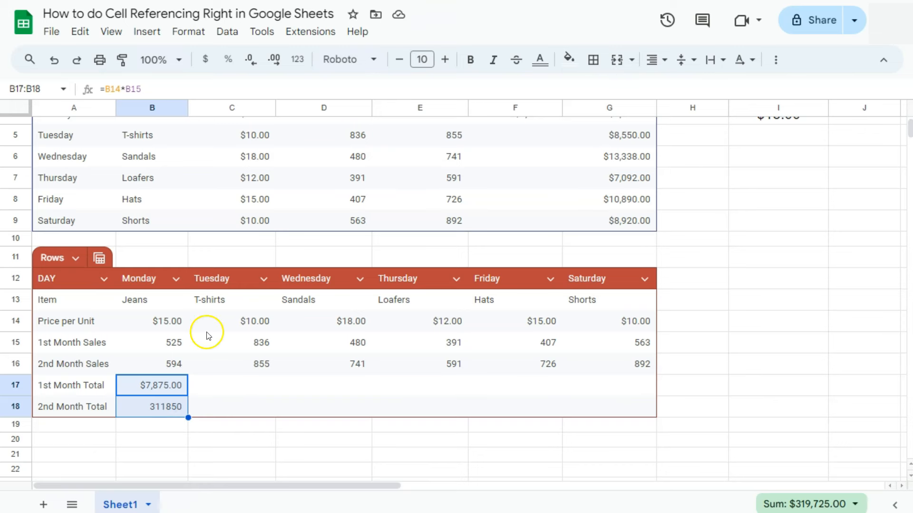
left_click(155, 409)
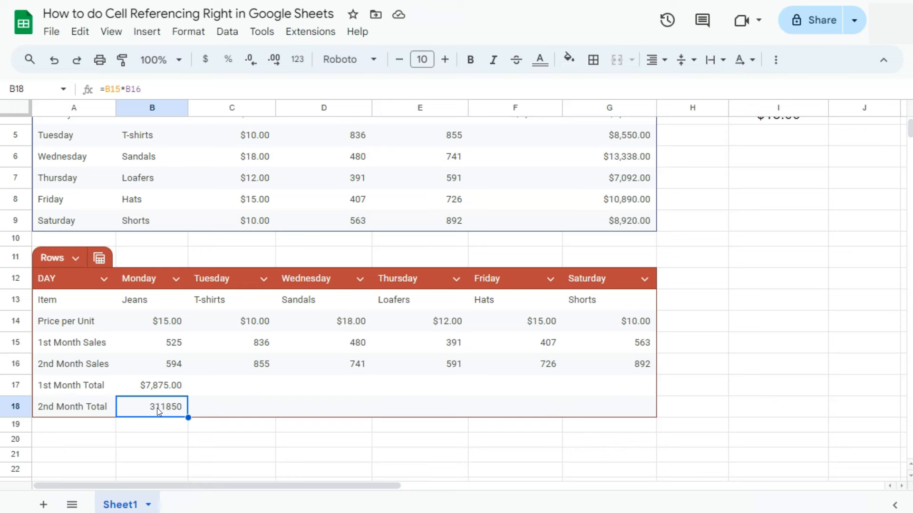
key("Delete")
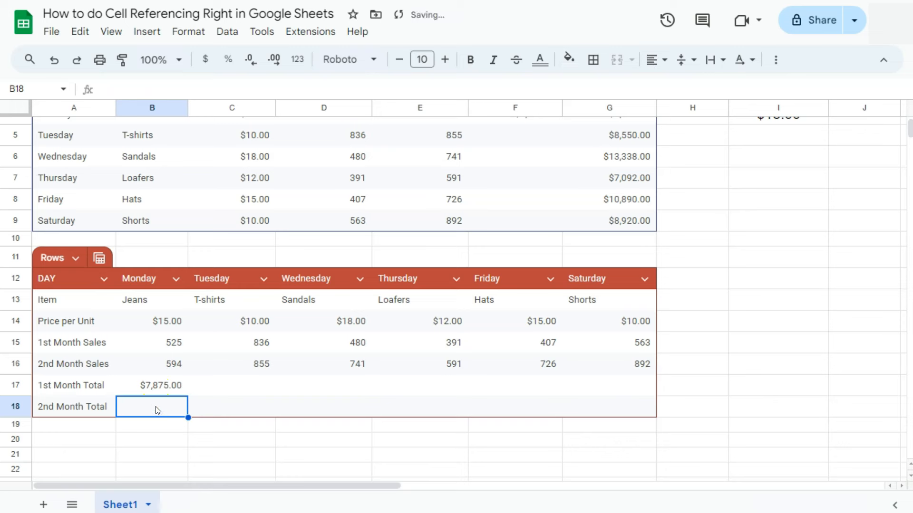
Lock the row of the B14 reference in the B17 formula so that it reads =B$14*B15.
double_click(155, 385)
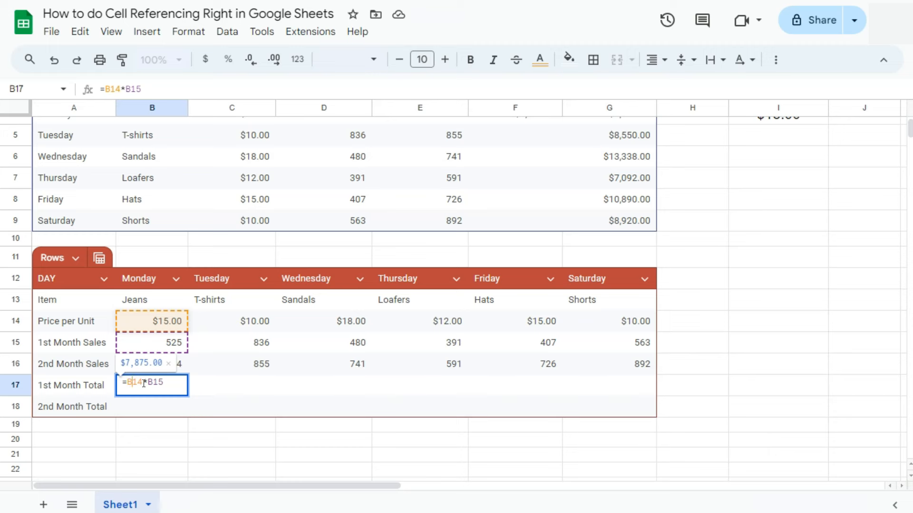
type("$")
key("Return")
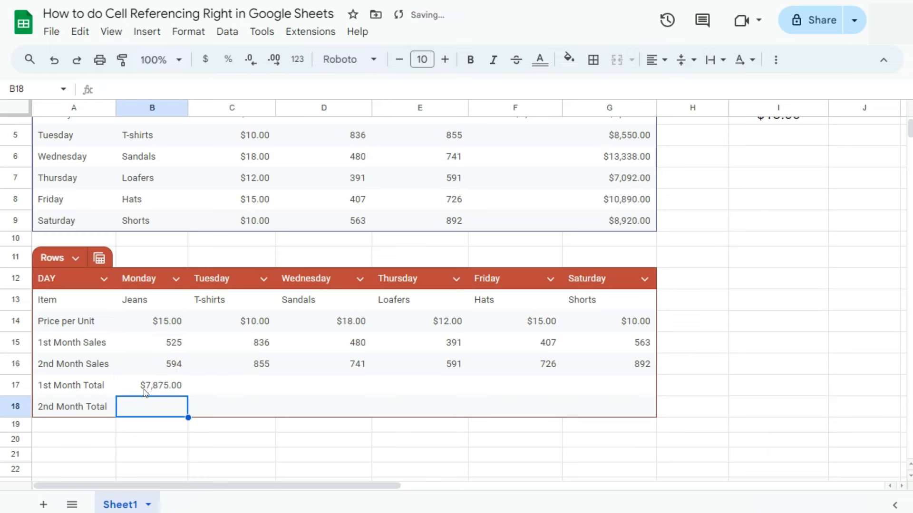
Fill the =B$14*B15 formula from B17 down into B18 and check the references in the copy.
left_click(145, 392)
left_click_drag(189, 396, 189, 412)
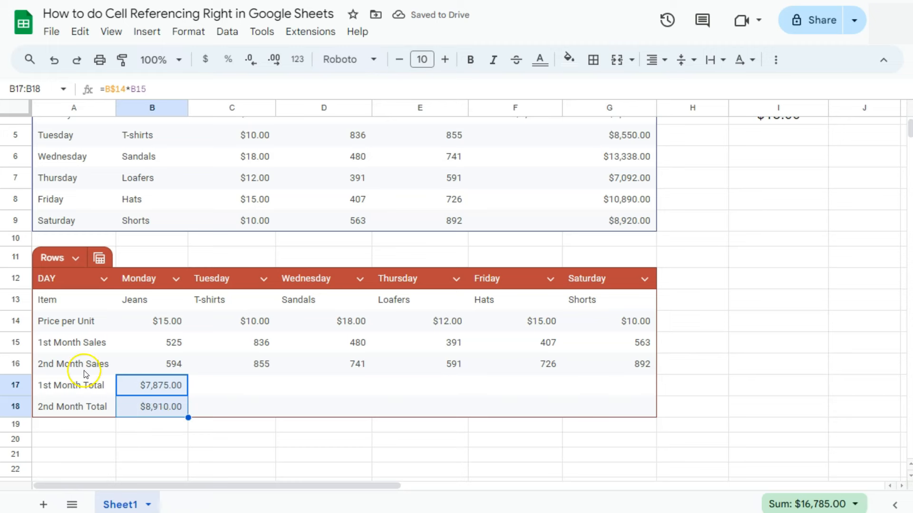
double_click(152, 409)
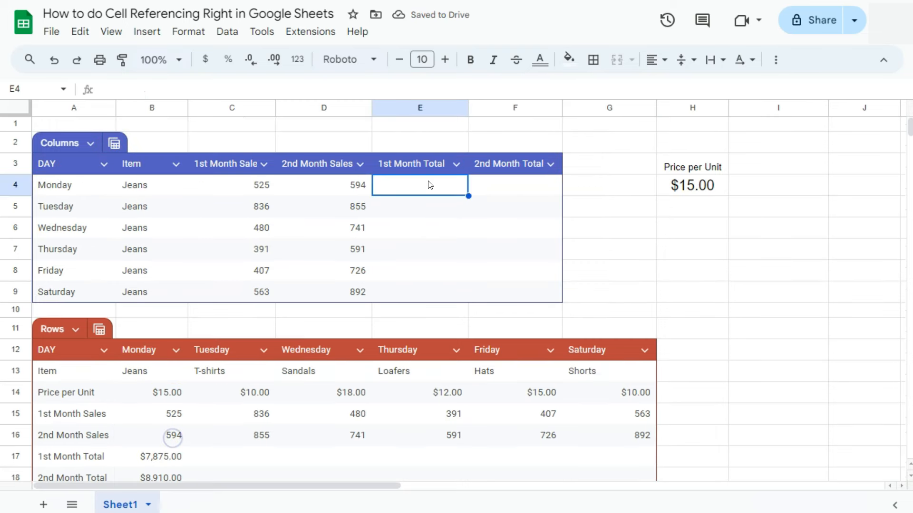
Calculate Monday's 1st Month Total in E4 of the Columns table by multiplying the separate unit price with =H4*C4.
left_click(430, 185)
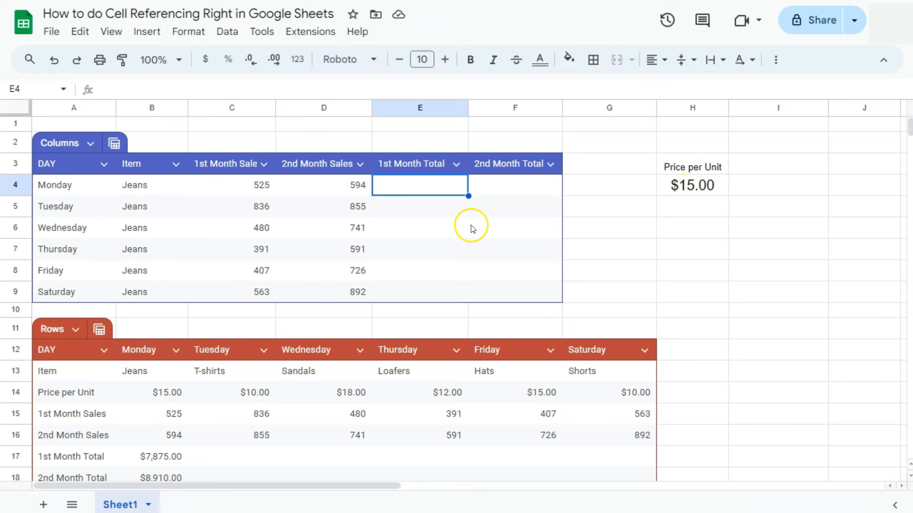
left_click(683, 186)
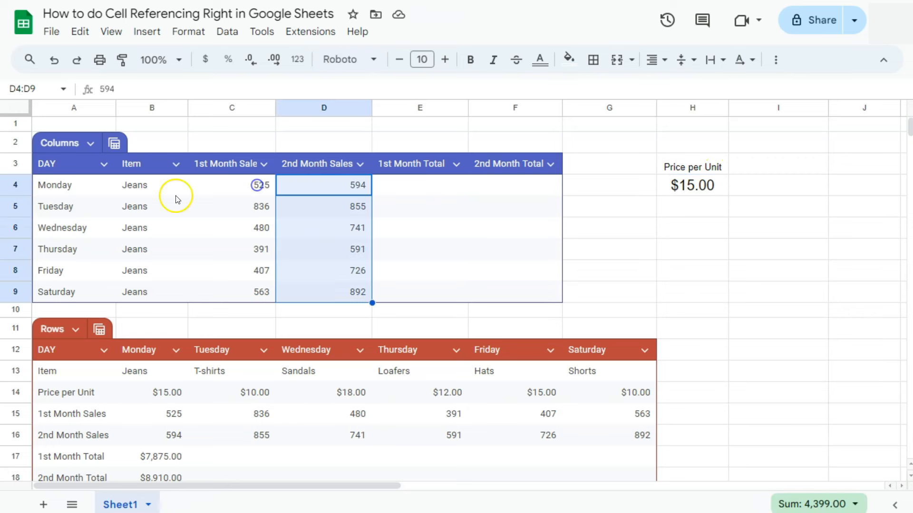
left_click_drag(232, 185, 241, 275)
left_click_drag(326, 184, 327, 298)
left_click(400, 189)
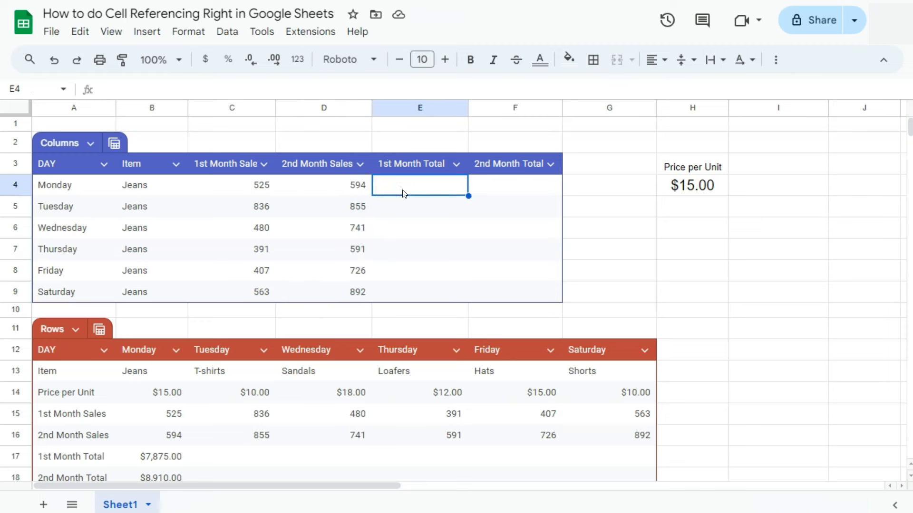
type("=")
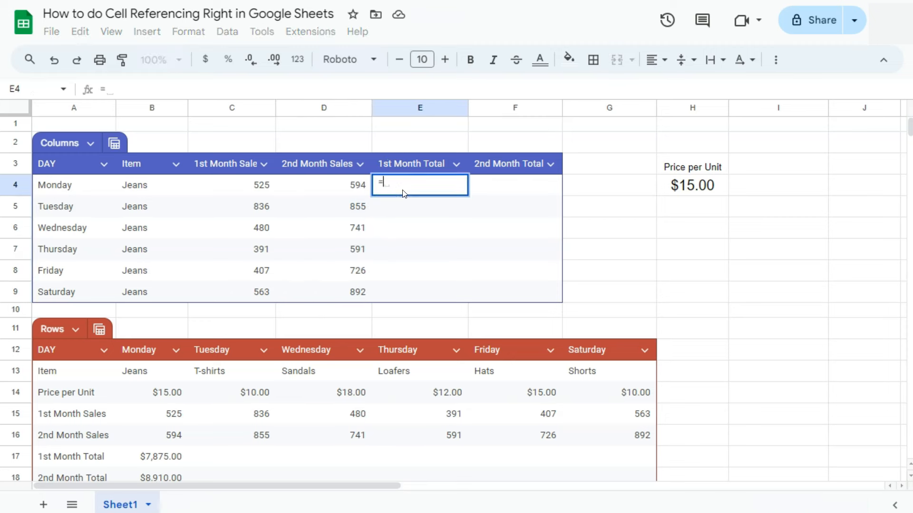
left_click(684, 187)
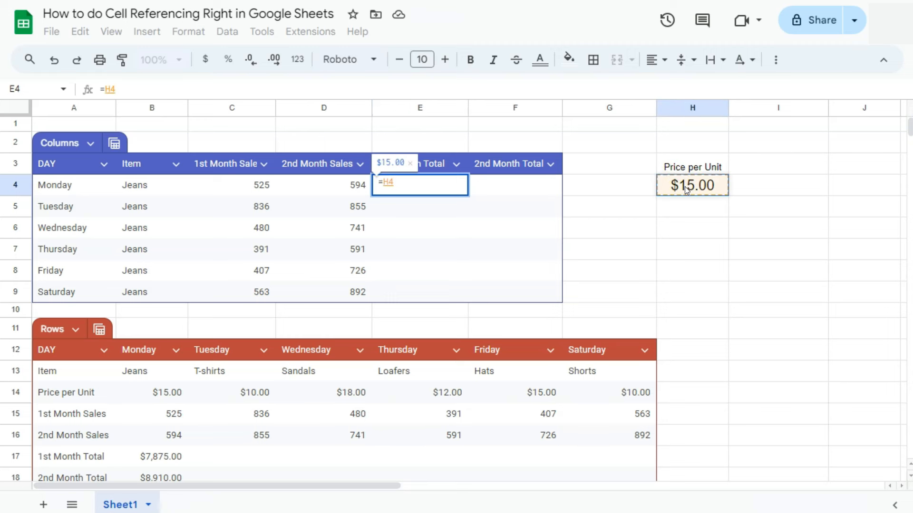
type("*")
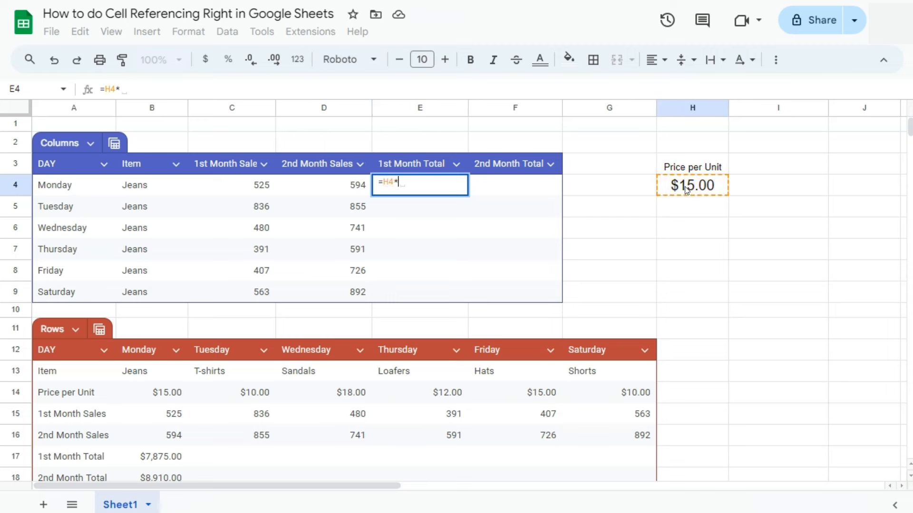
left_click(253, 190)
key("Return")
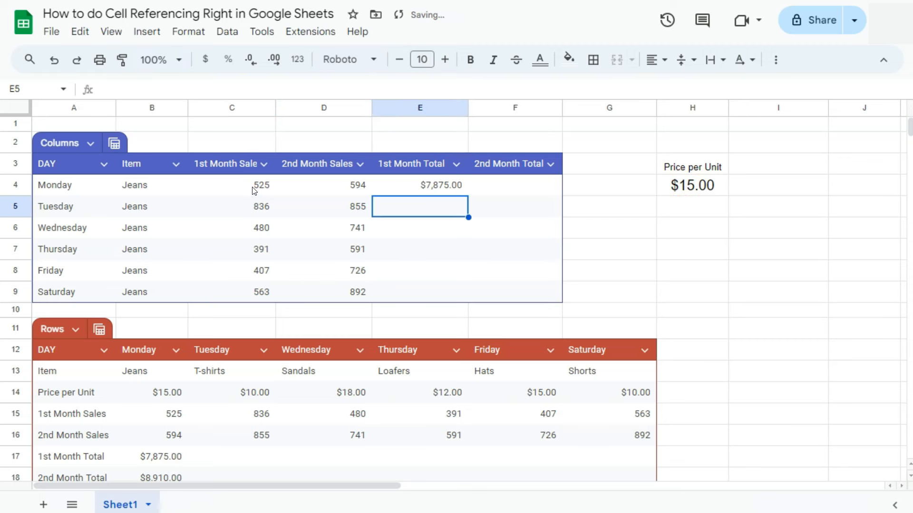
Fill the E4 formula down through E9 and accept the suggested correction =$H$4*C4 for the range.
left_click(423, 185)
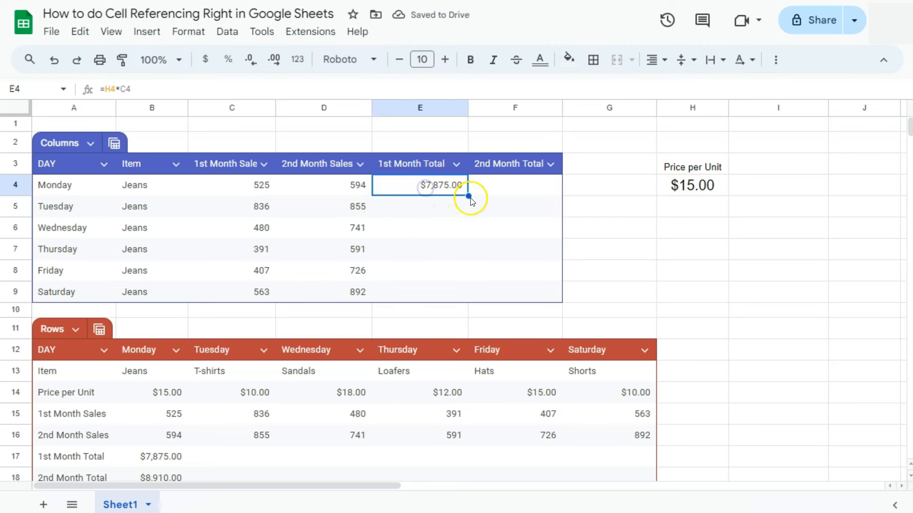
left_click_drag(469, 196, 467, 299)
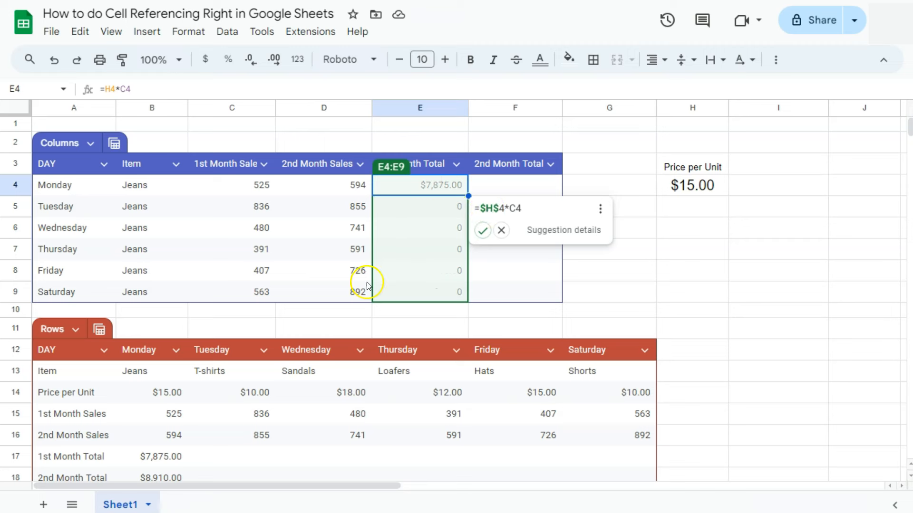
left_click(482, 232)
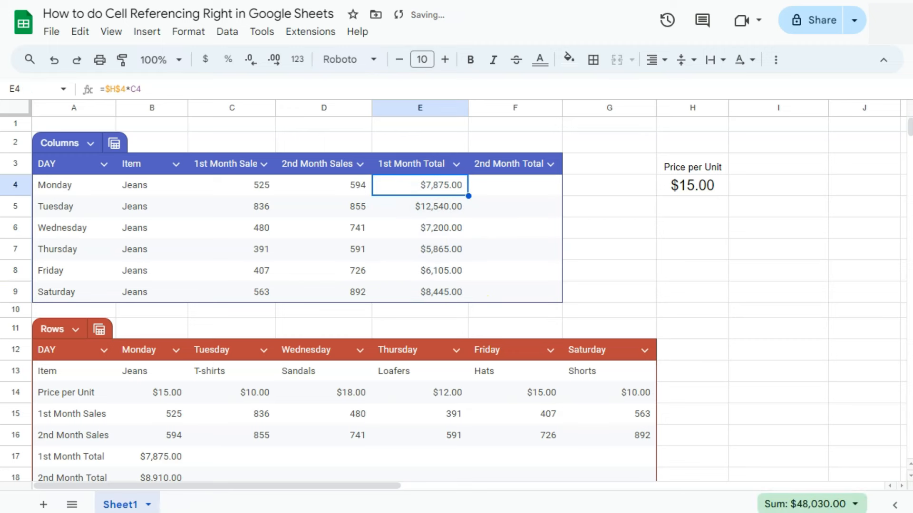
Calculate Monday's 2nd Month Total in F4 with an absolute price reference, using the formula =$H$4*D4.
double_click(491, 186)
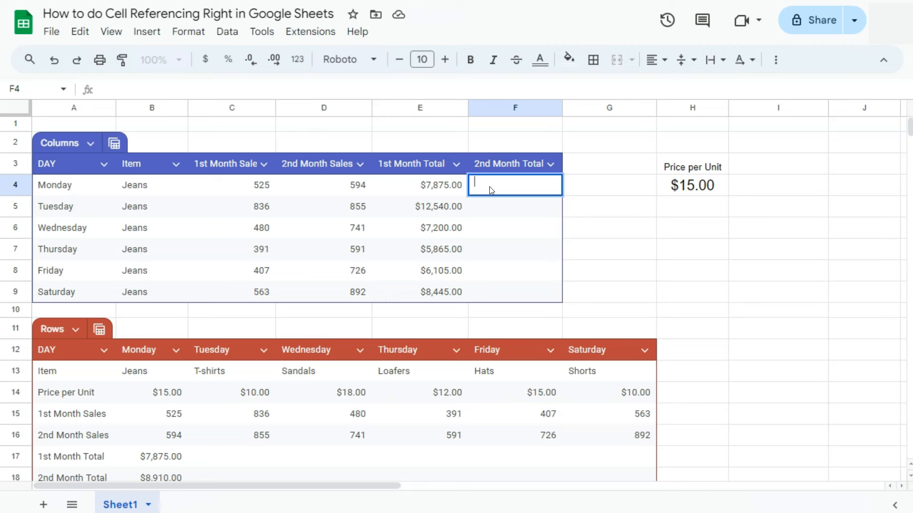
type("=")
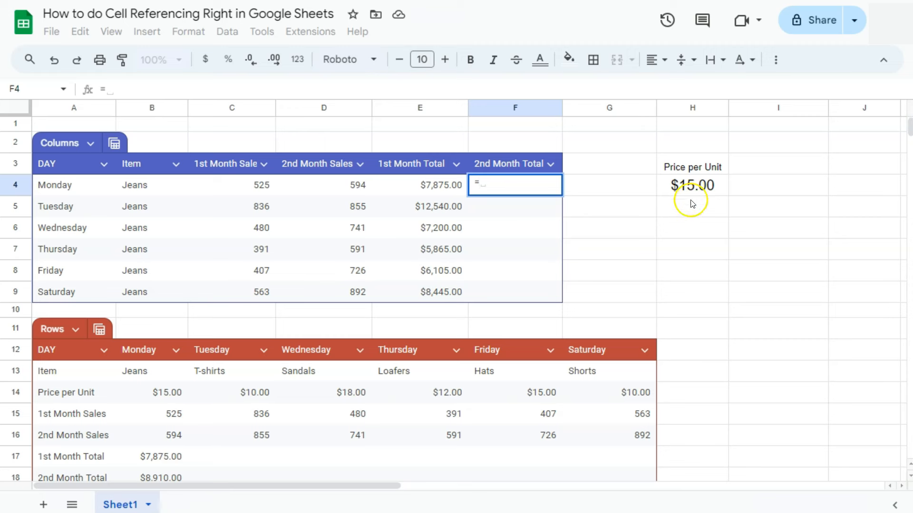
left_click(694, 186)
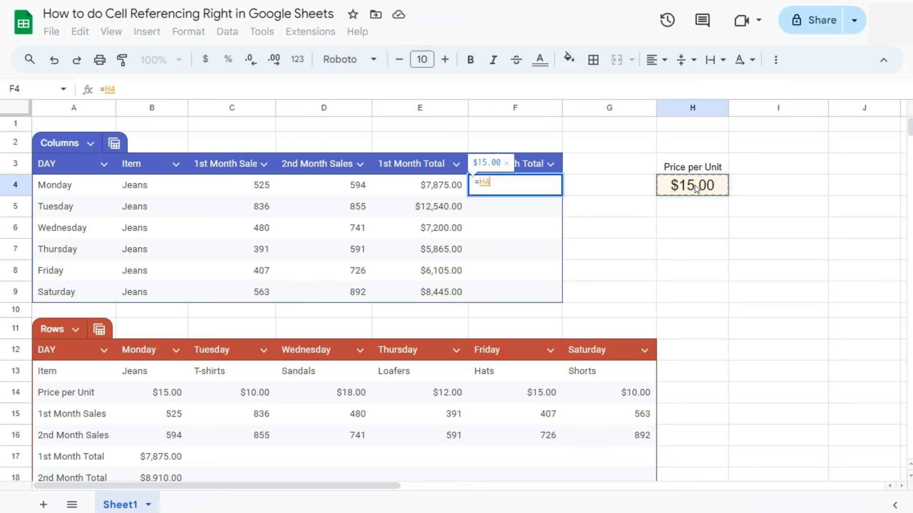
key("F4")
type("*")
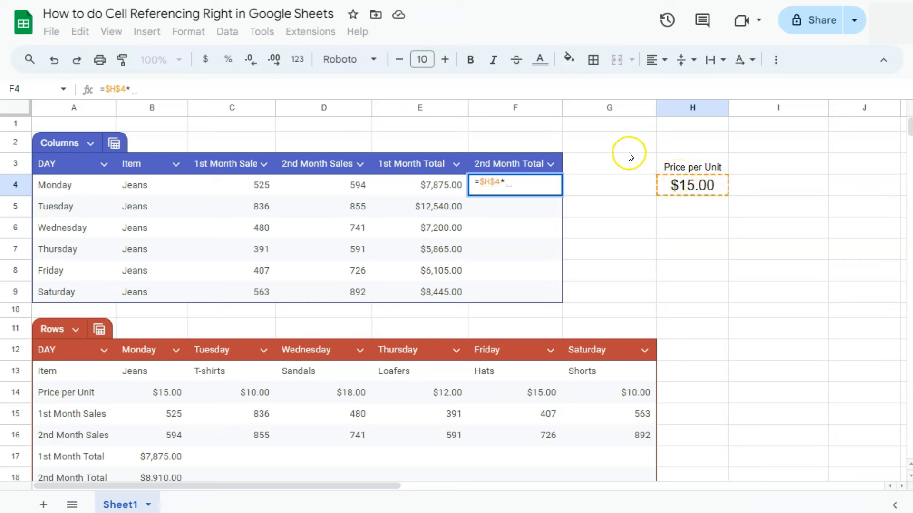
left_click(350, 185)
key("Return")
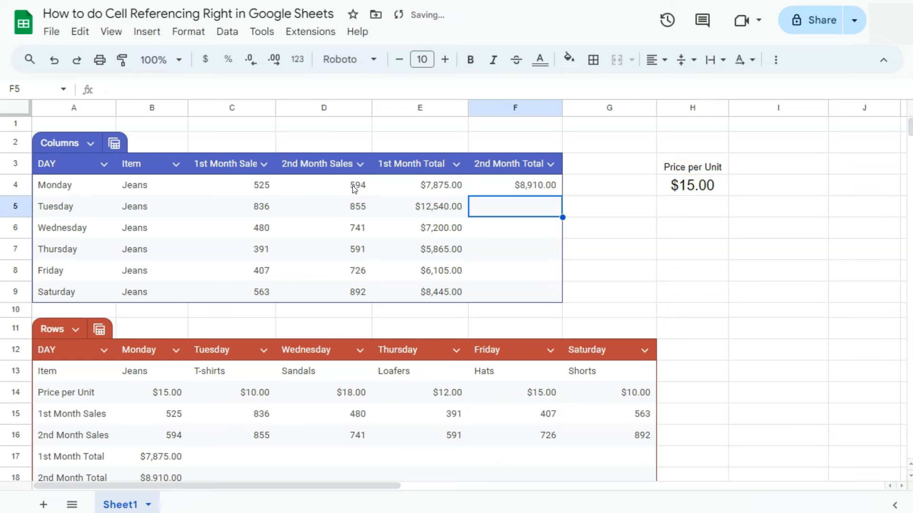
Check the references in F4 and in E4:E6, and fill the F4 formula down through F9.
double_click(530, 187)
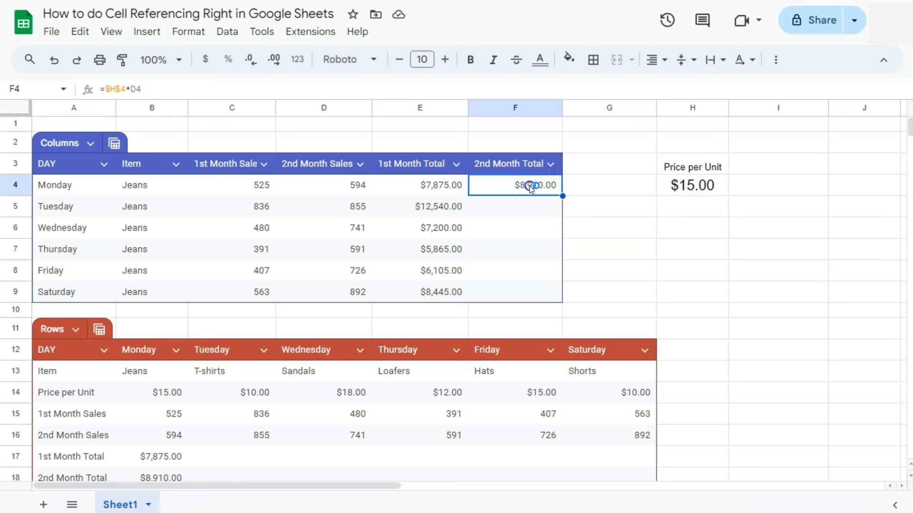
key("Escape")
double_click(442, 184)
key("Escape")
double_click(442, 206)
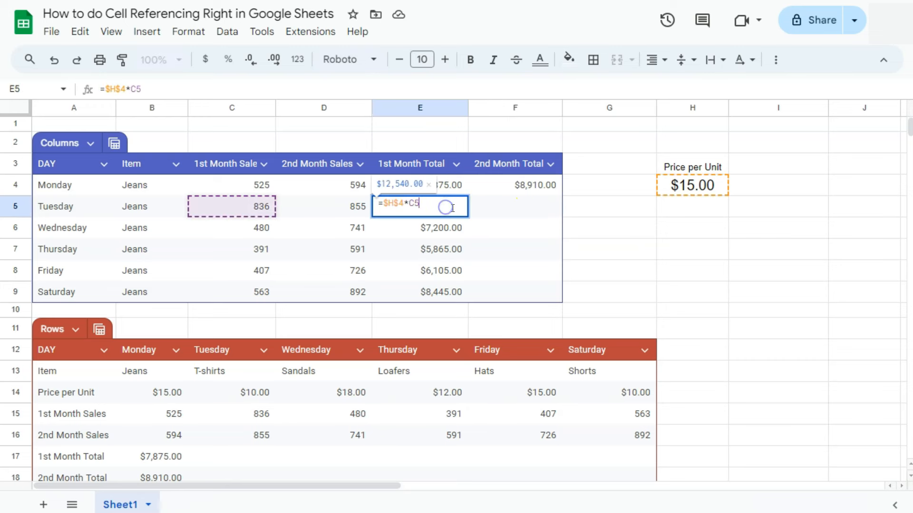
double_click(449, 230)
left_click(515, 189)
left_click_drag(562, 196, 563, 291)
left_click(600, 258)
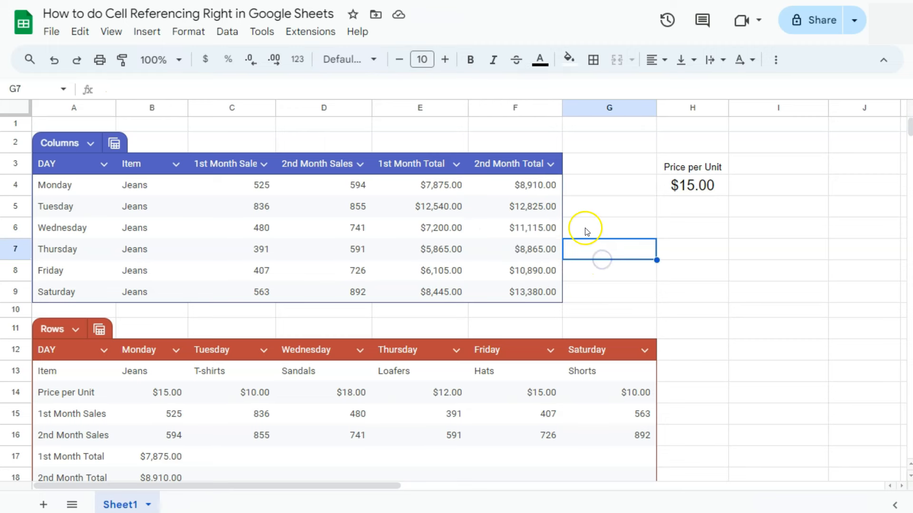